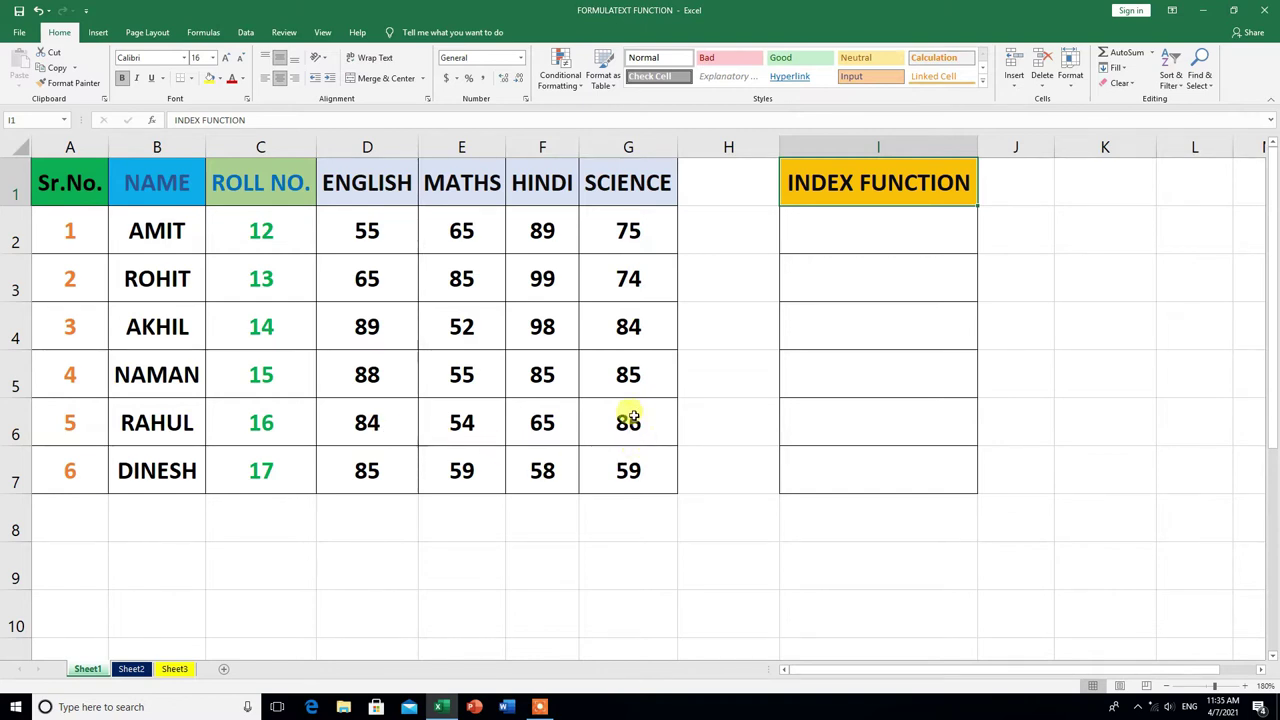
Begin an =INDEX( formula in cell I6 using the function autocomplete list.
click(820, 428)
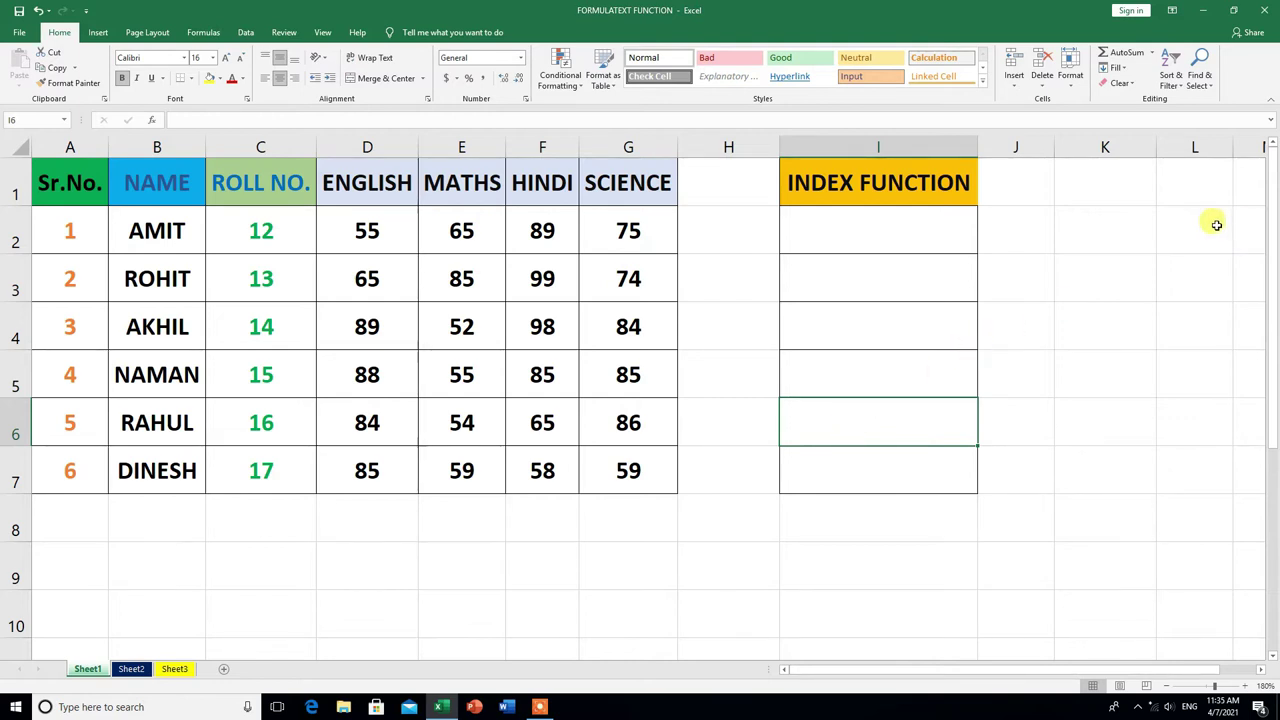
text(=)
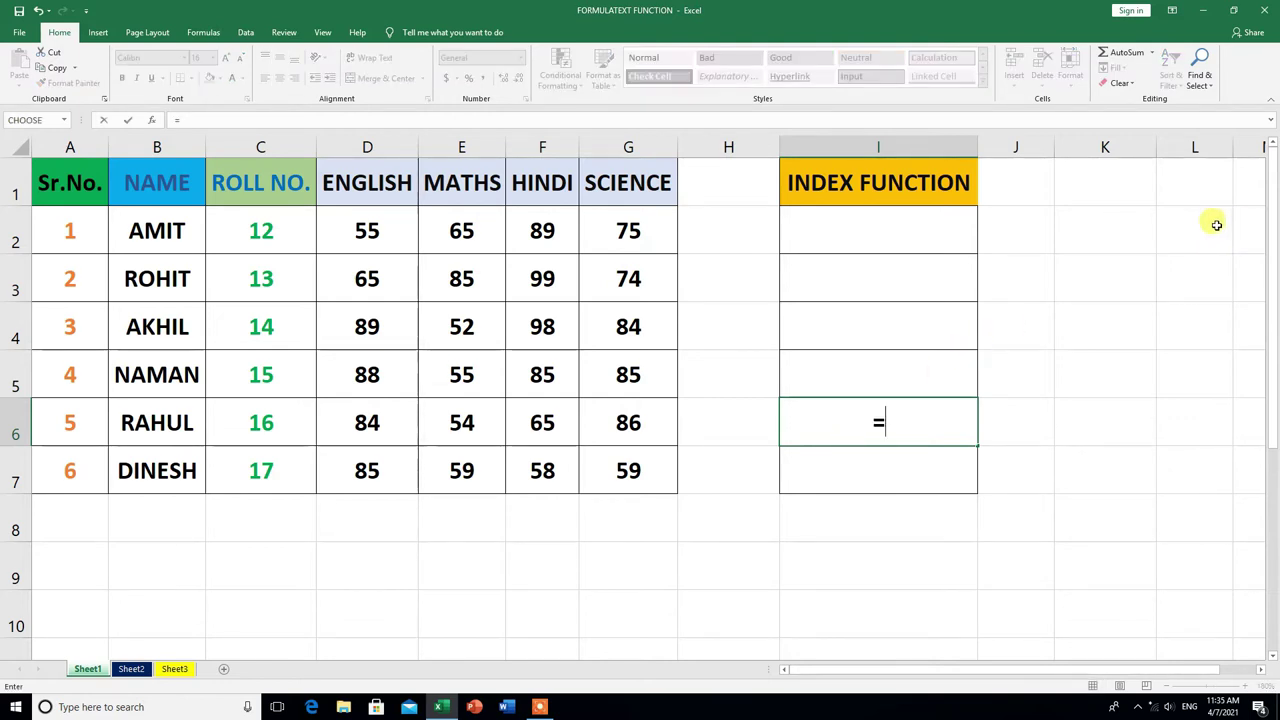
text(ind)
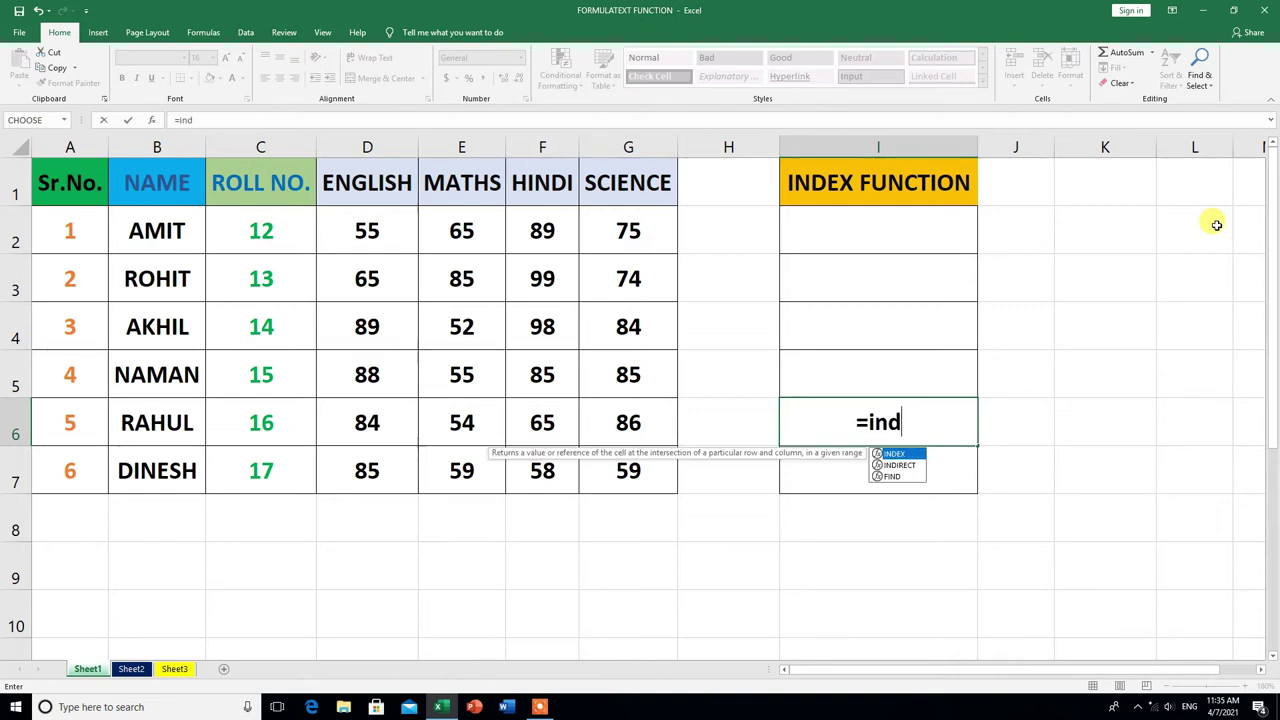
double_click(908, 456)
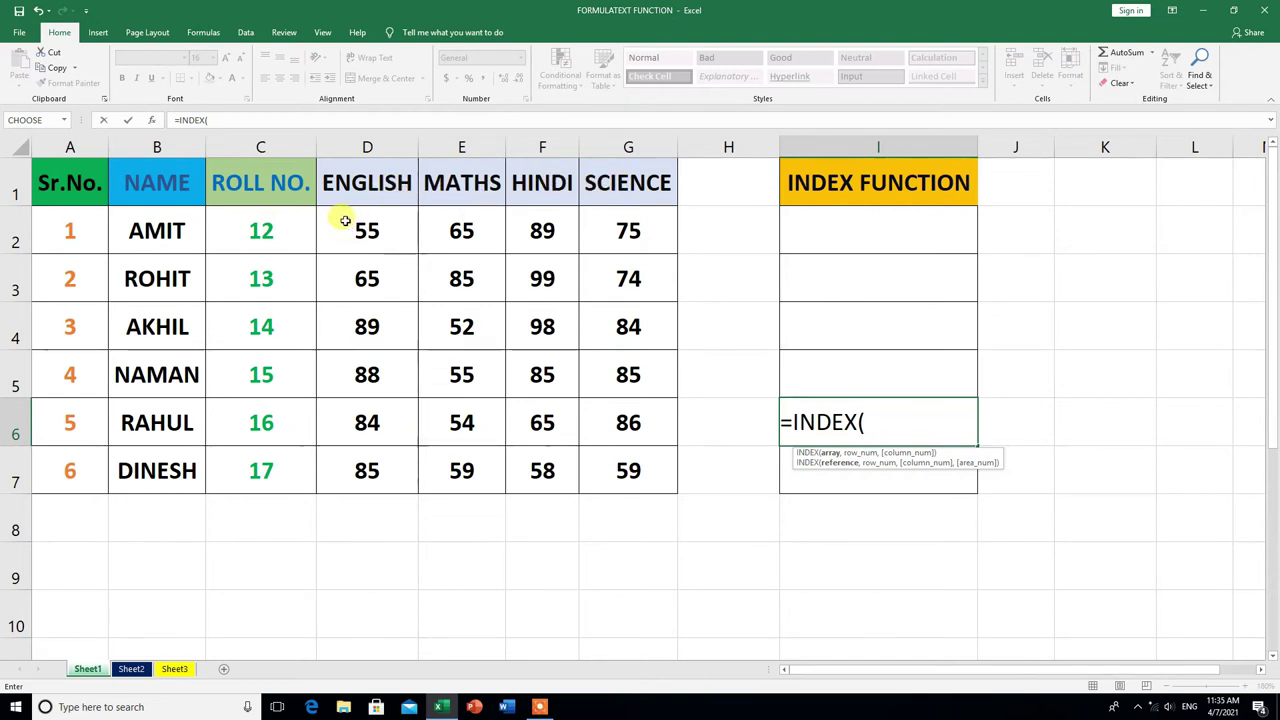
Complete I6 as =INDEX(D2:G7,5,1) so it returns the English mark 84.
mouse_move(343, 219)
mouse_down()
mouse_move(595, 379)
mouse_move(616, 463)
mouse_up()
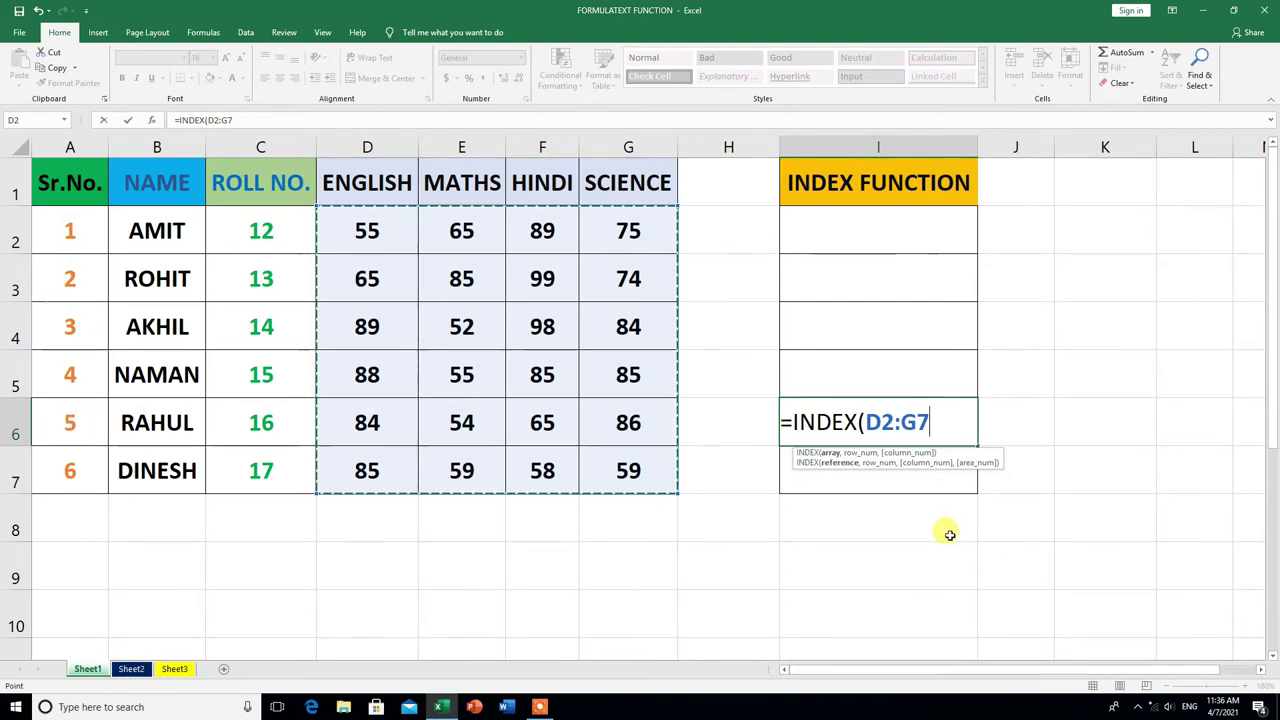
text(,5)
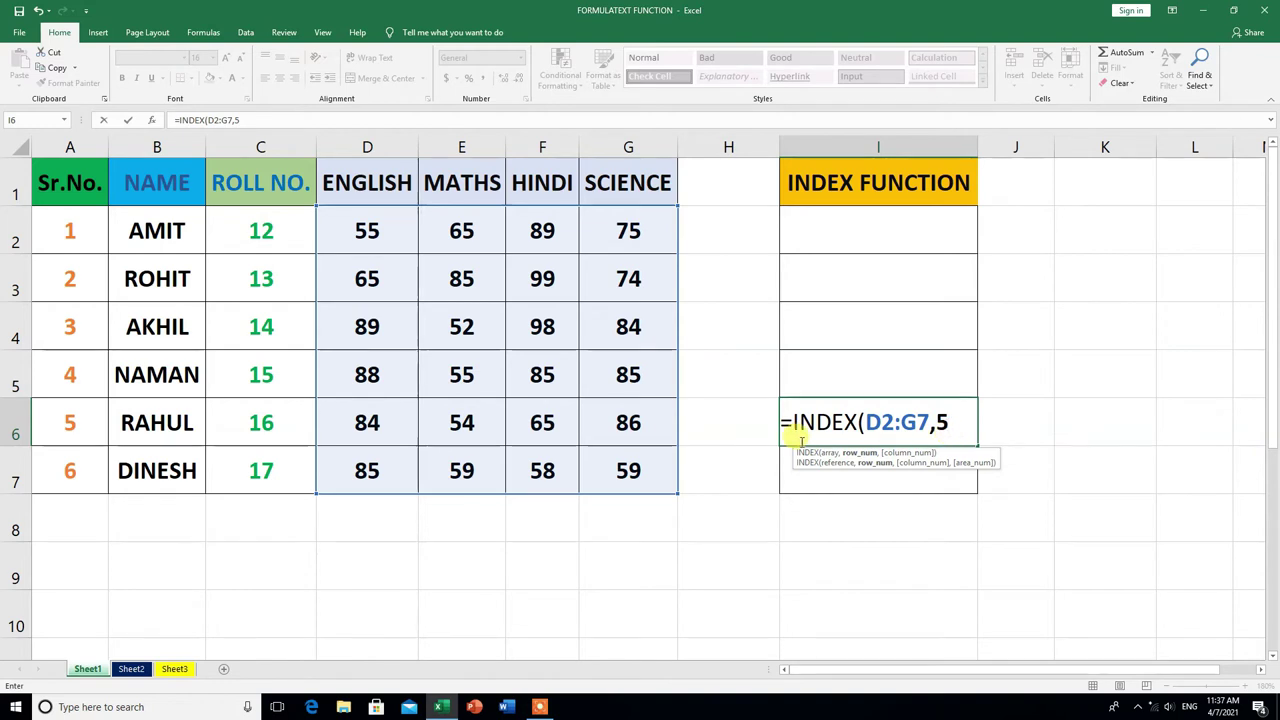
text(,)
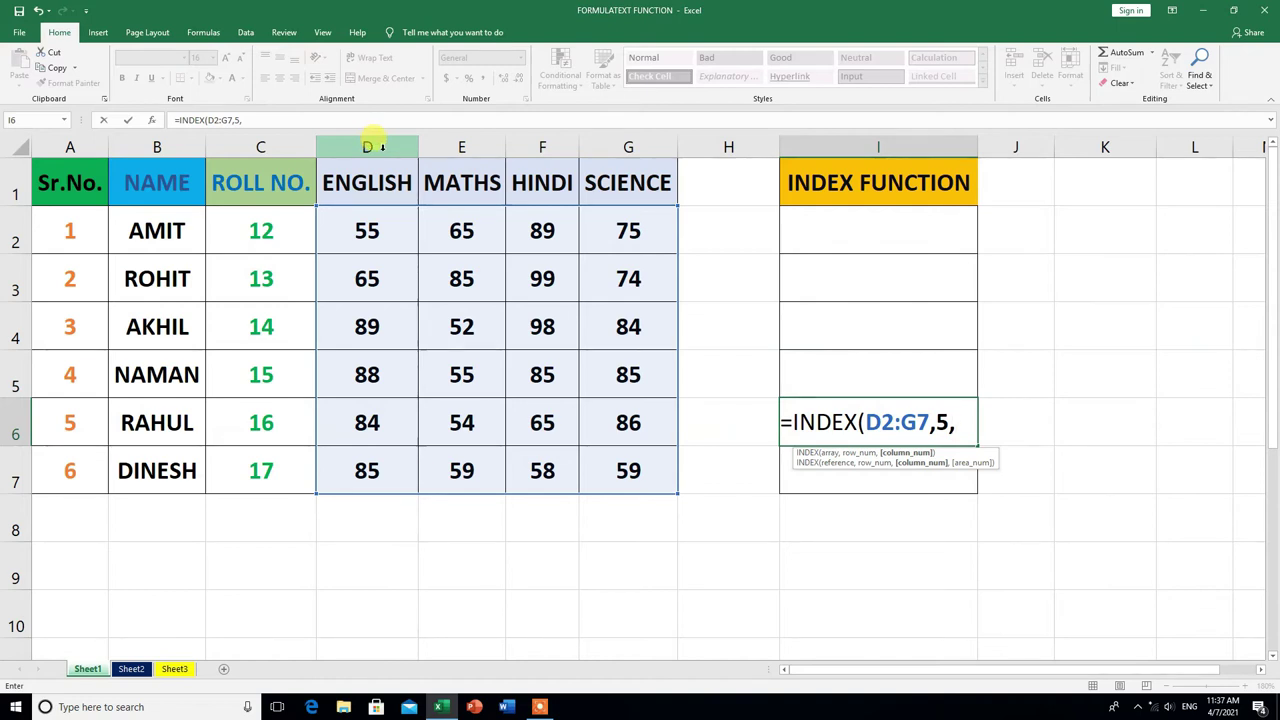
text(1)
text())
key(Return)
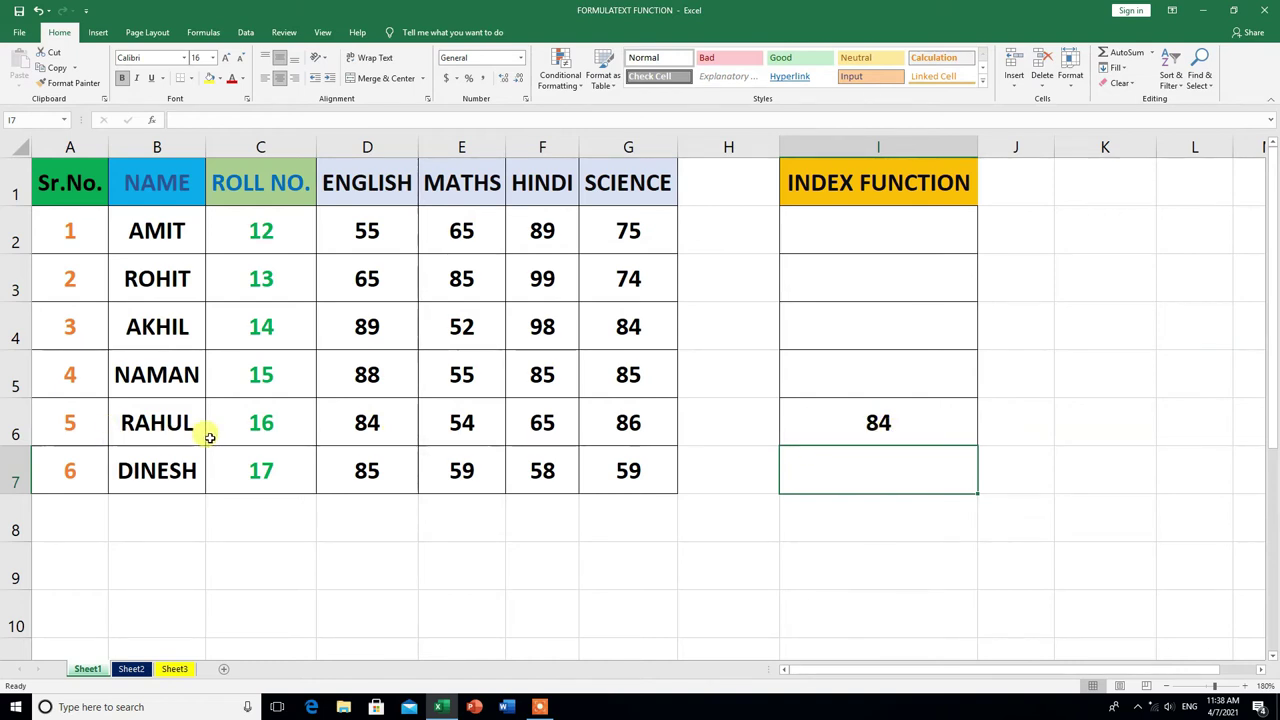
Change I6's column argument from 1 to 4, giving =INDEX(D2:G7,5,4) showing 86.
double_click(918, 422)
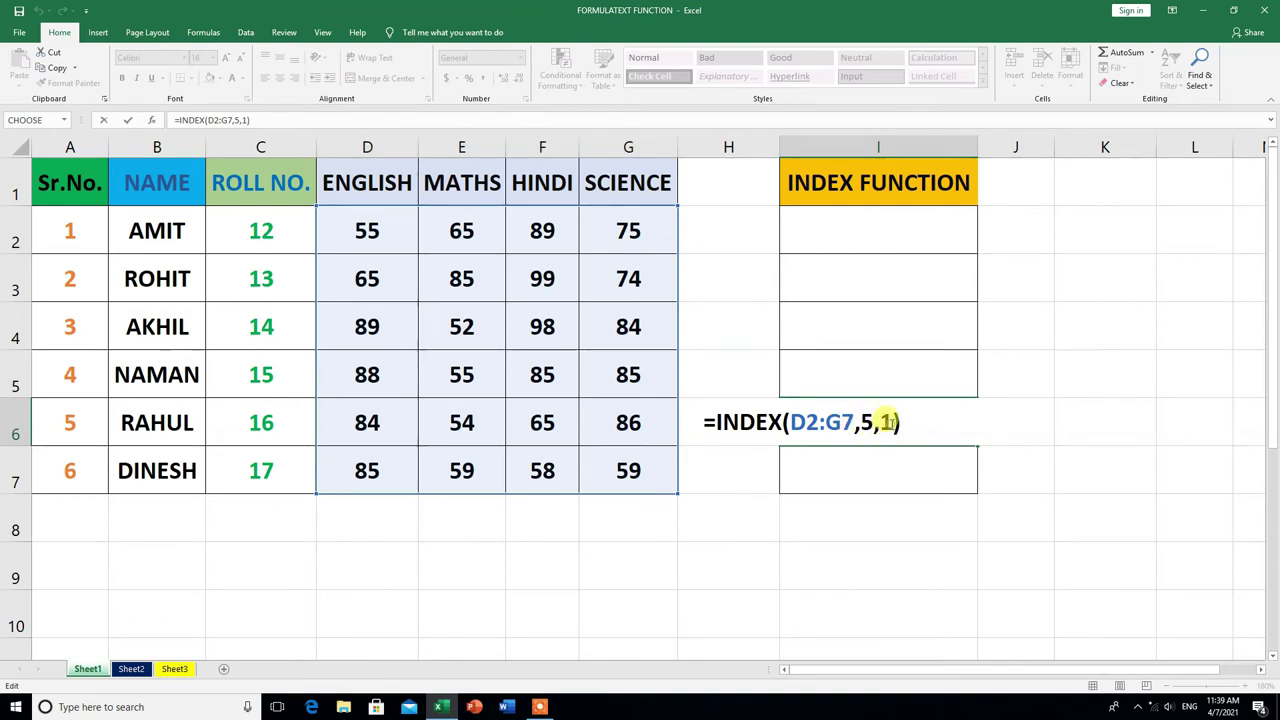
click(888, 424)
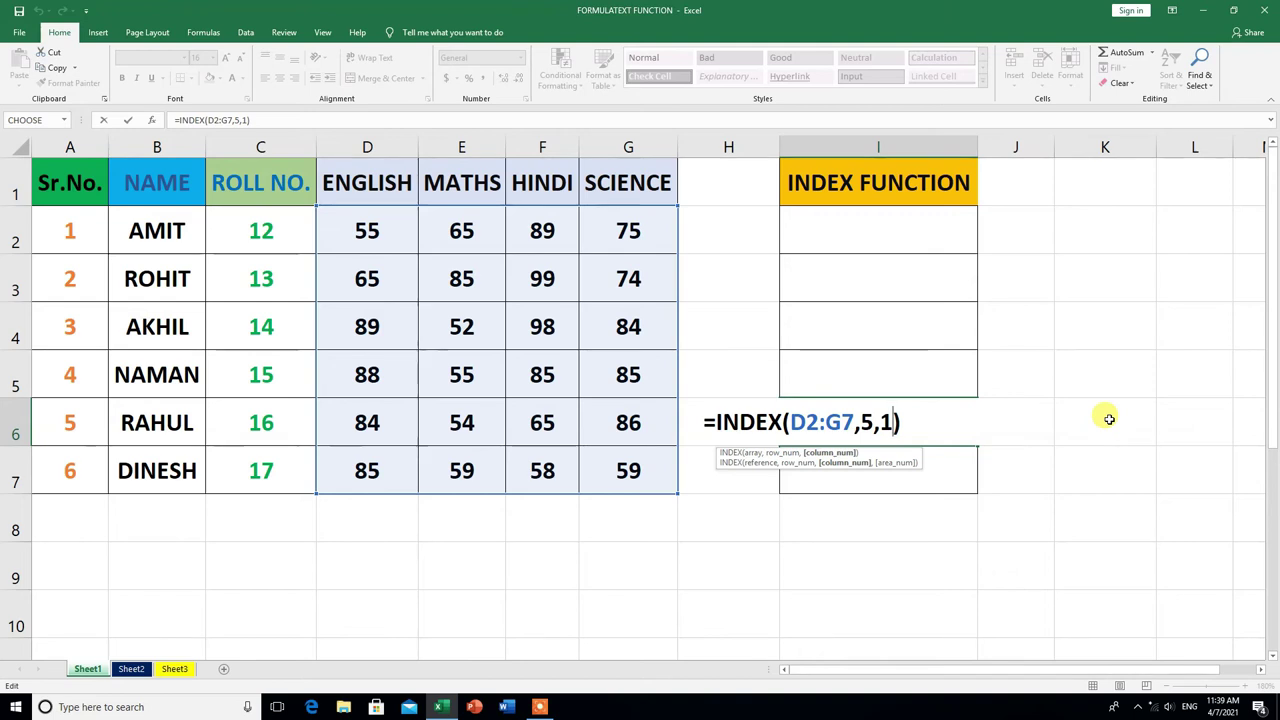
key(BackSpace)
text(4)
key(Right)
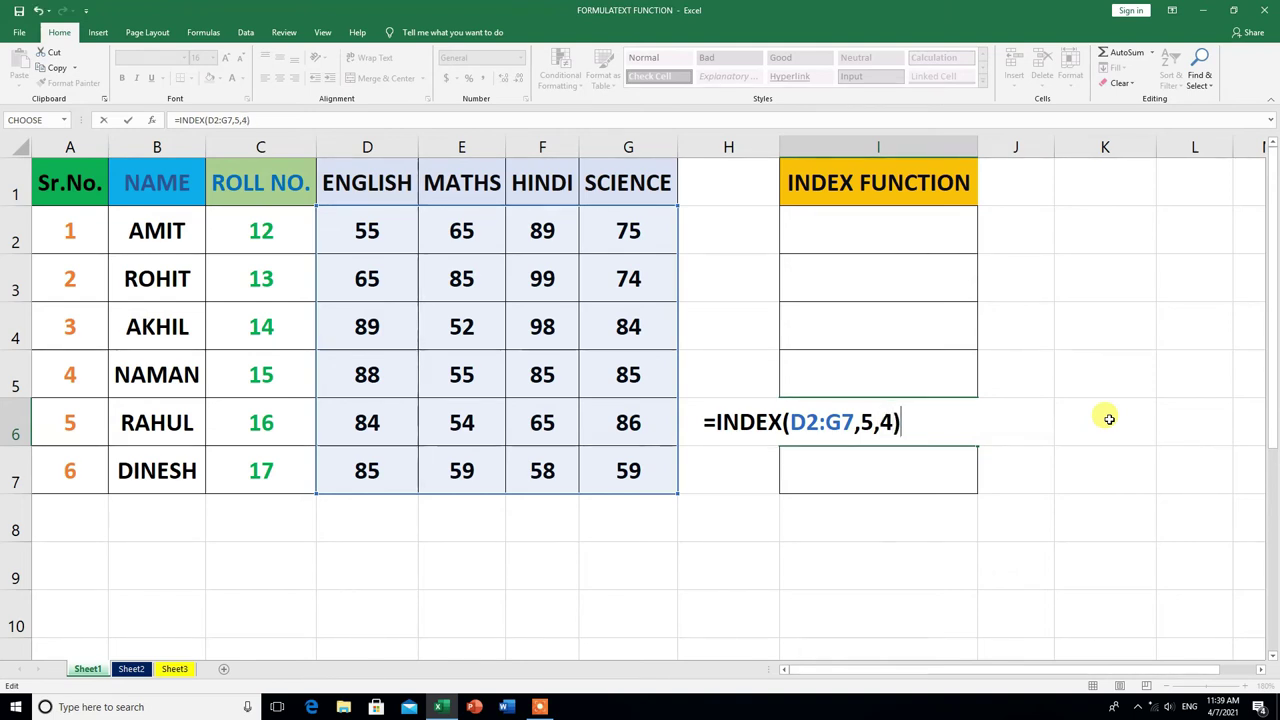
key(Return)
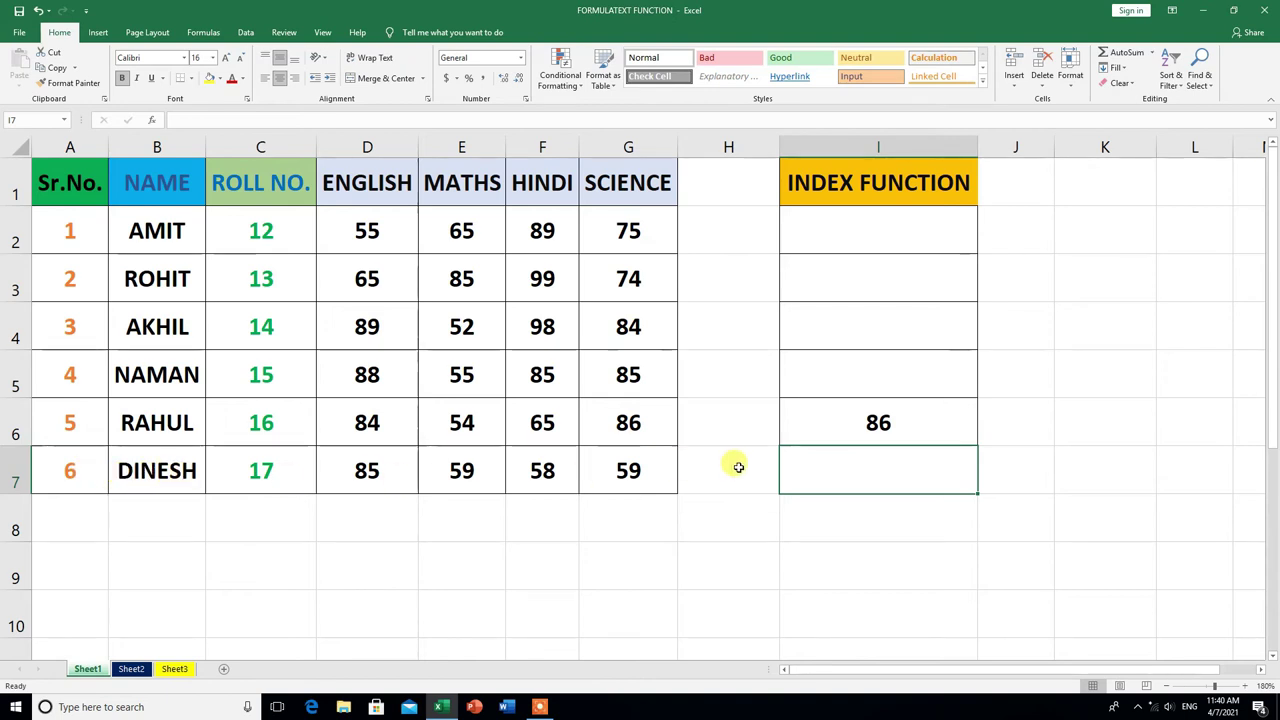
Edit I6 to =INDEX(D2:G7,6,2), targeting row 6 and the MATHS column for 59.
double_click(934, 437)
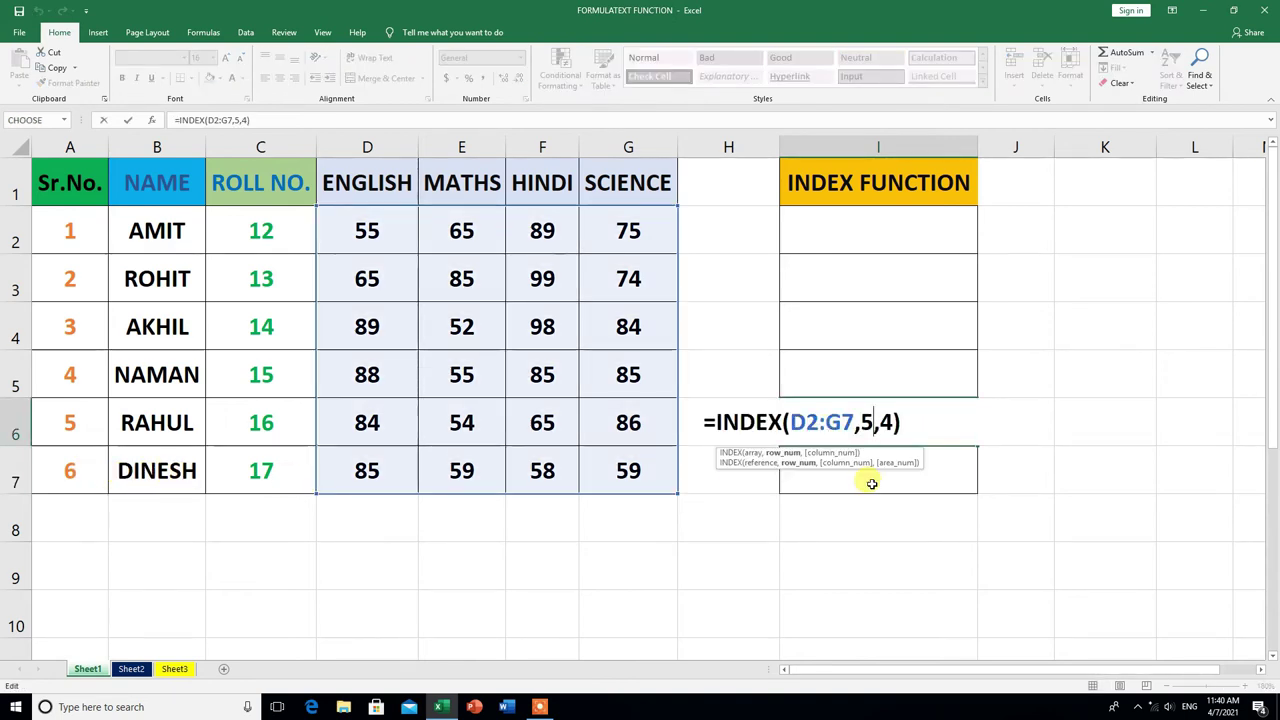
key(BackSpace)
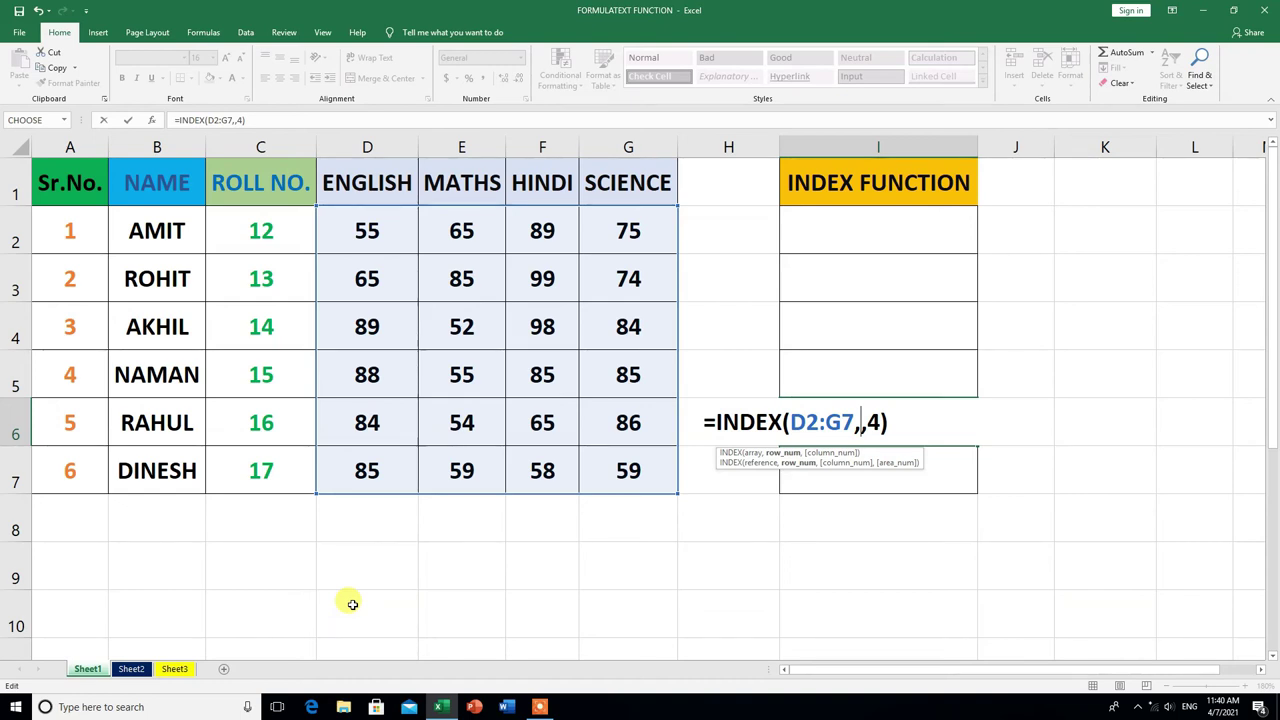
text(6)
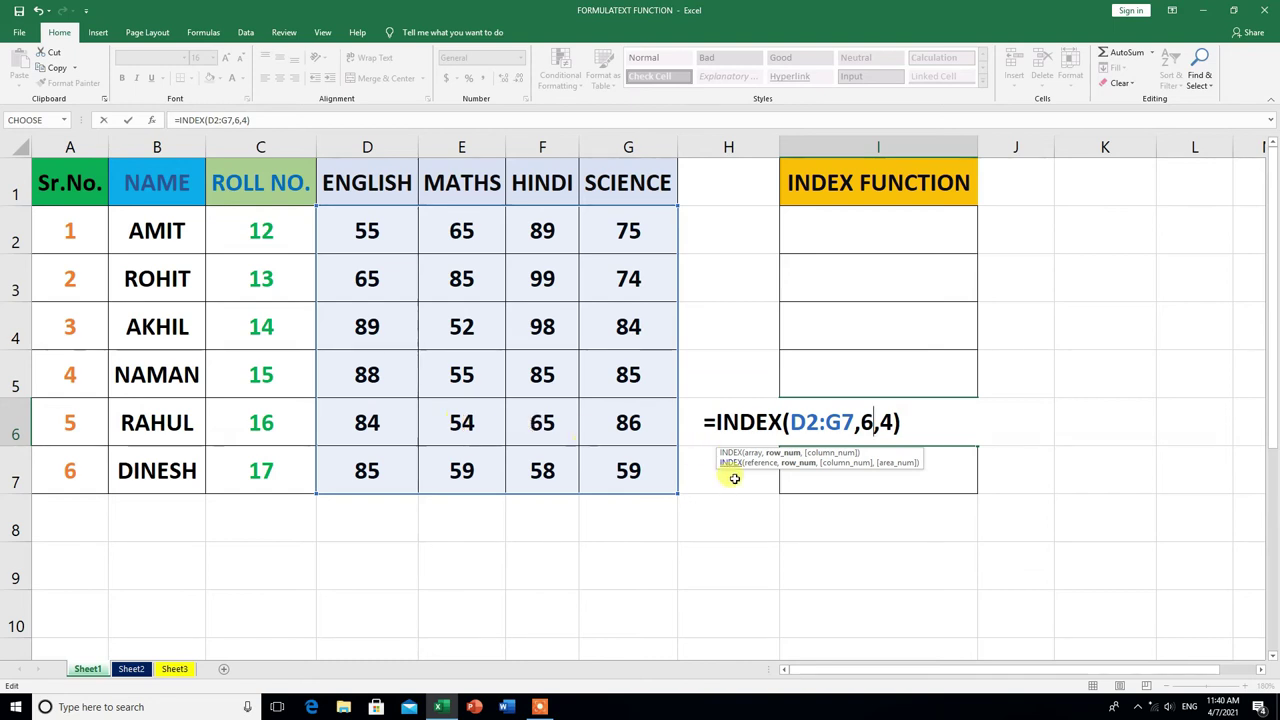
click(893, 422)
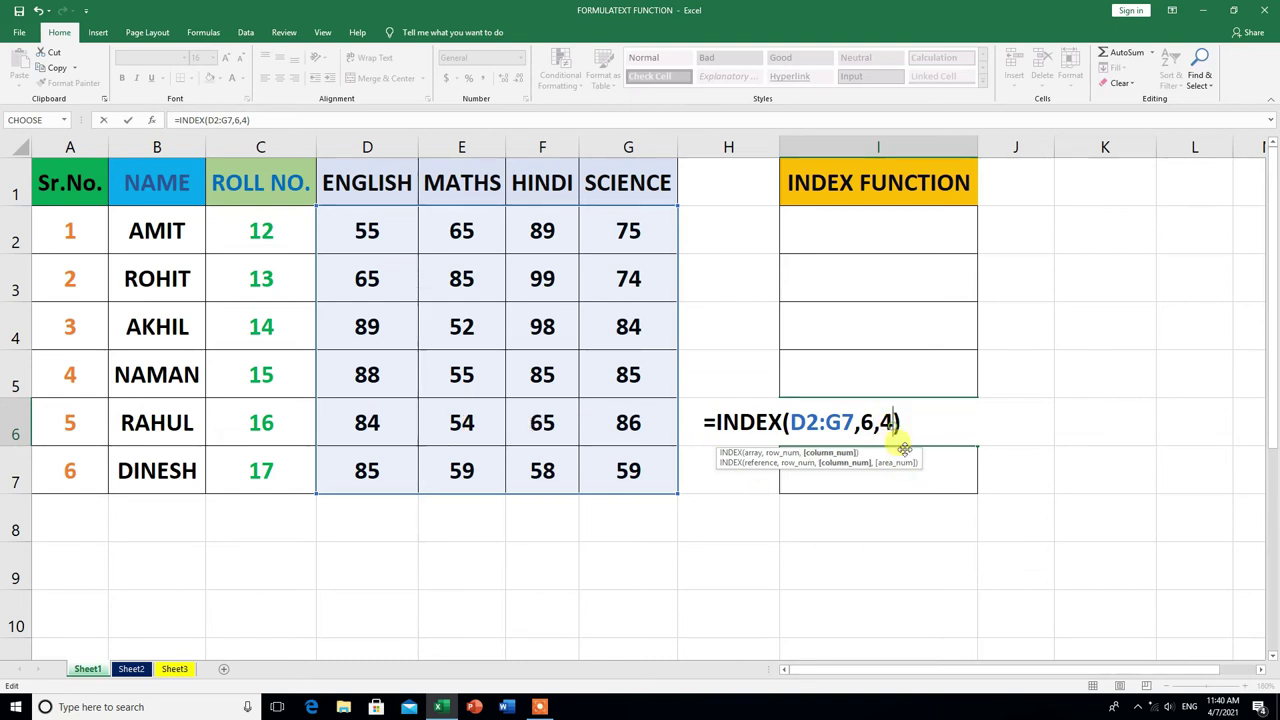
key(BackSpace)
text(2)
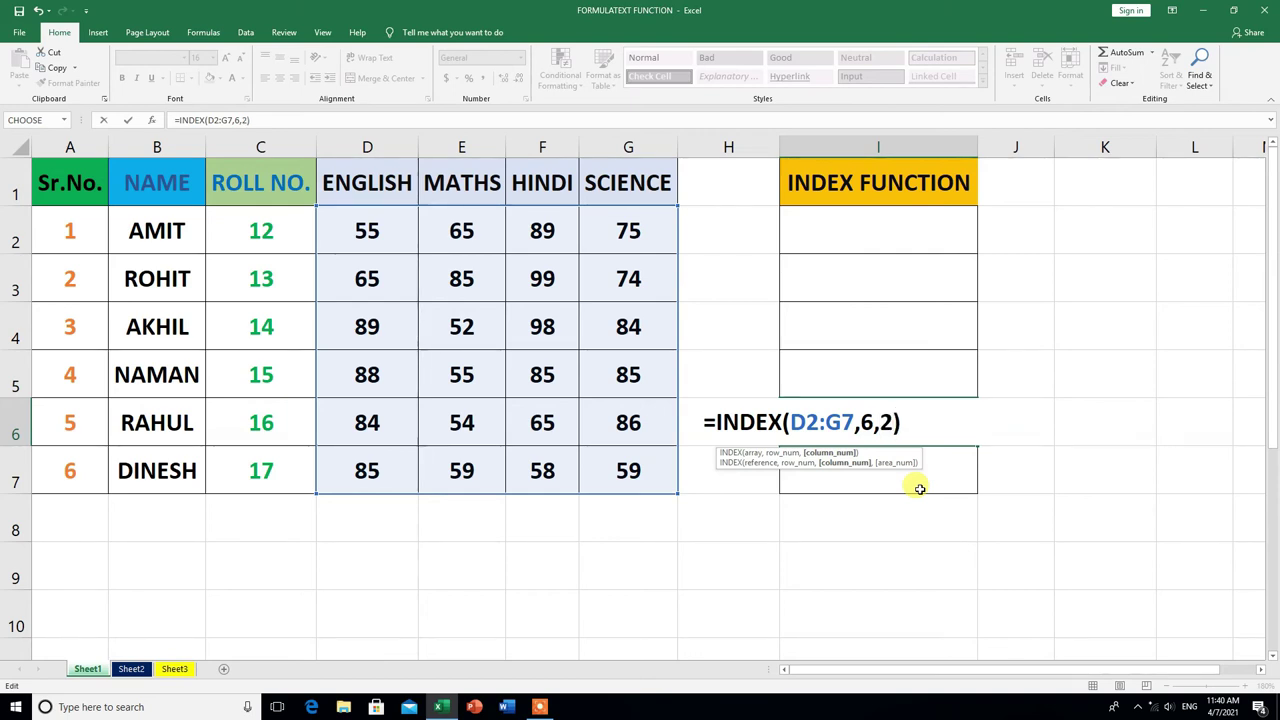
key(Right)
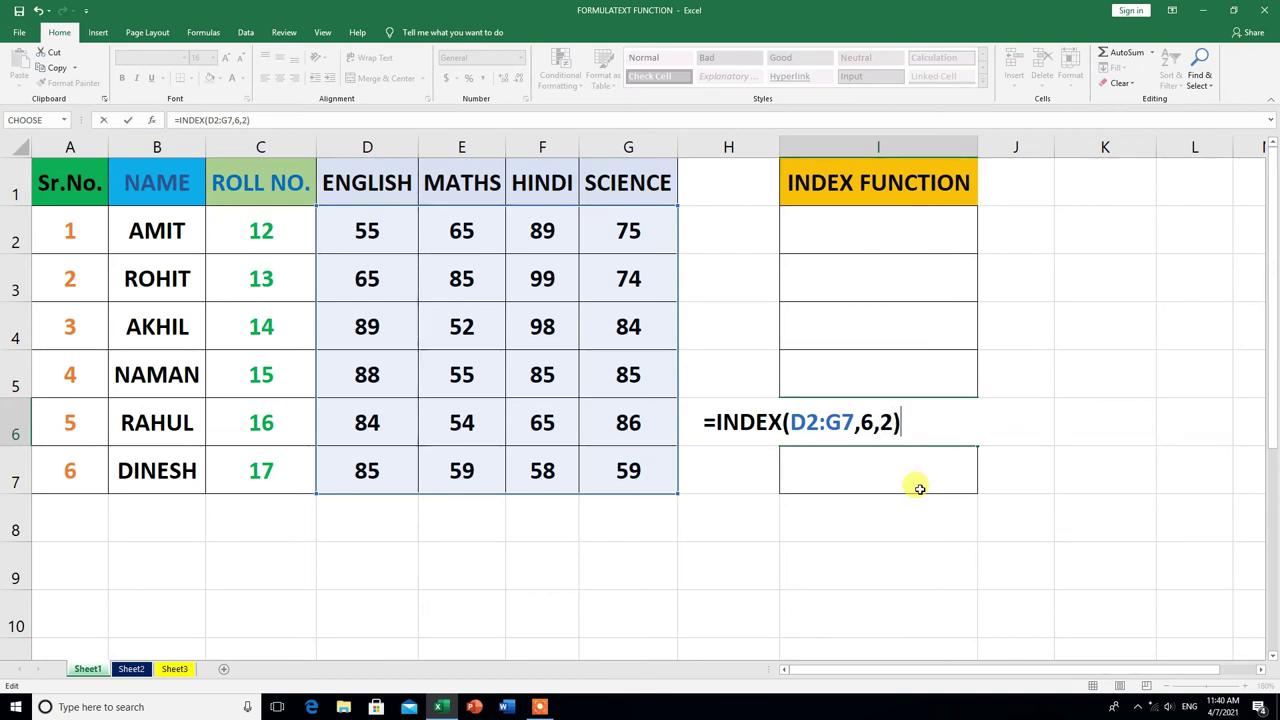
key(Return)
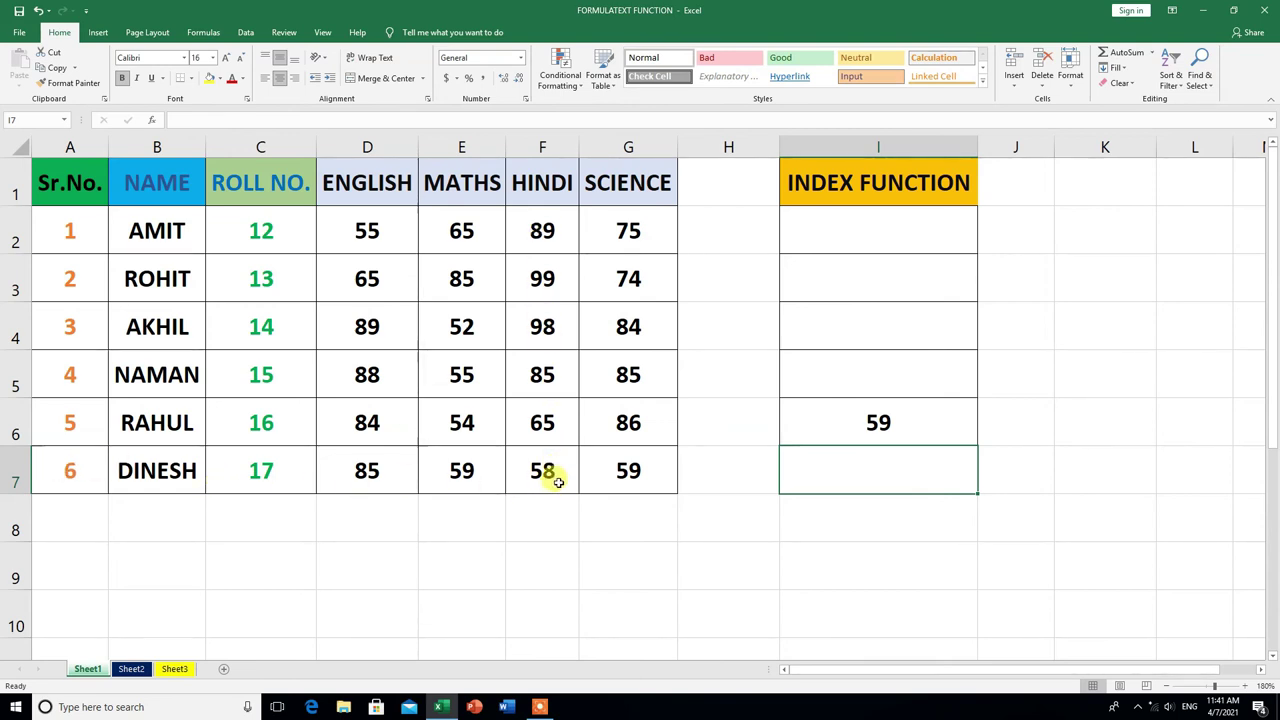
Set I6's column argument to 3, making =INDEX(D2:G7,6,3) return the Hindi mark 58.
click(903, 425)
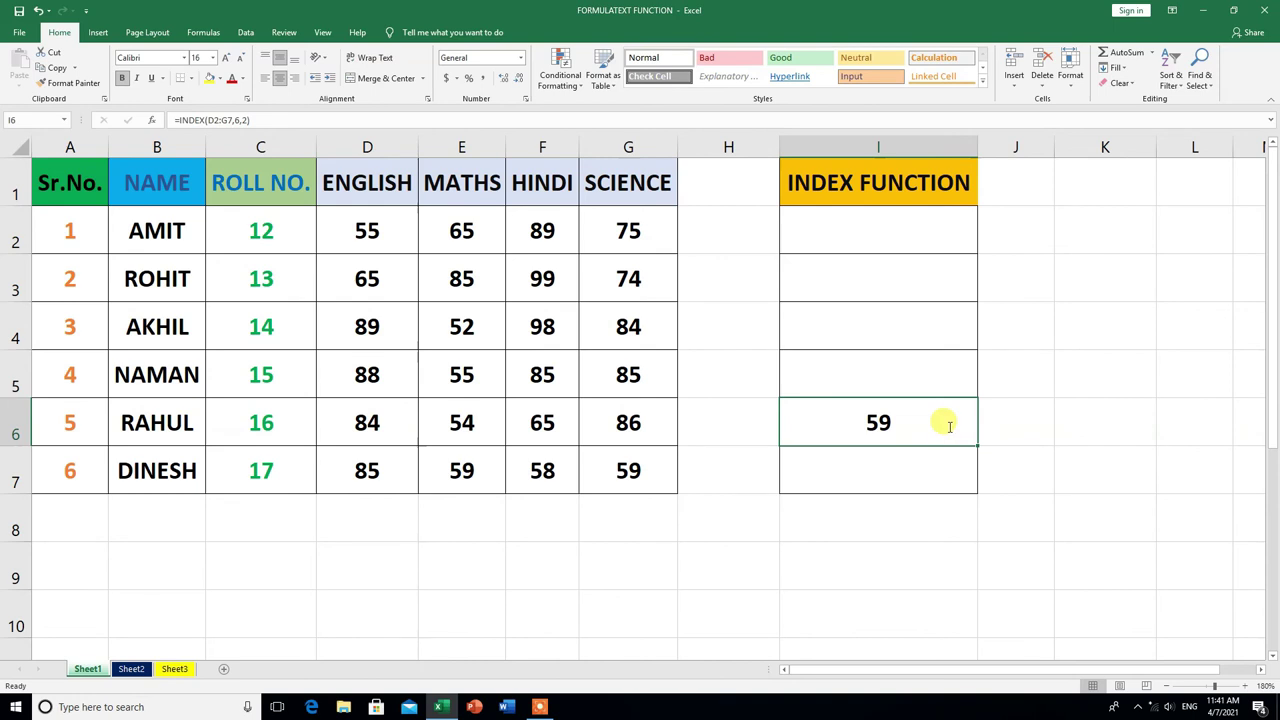
double_click(949, 425)
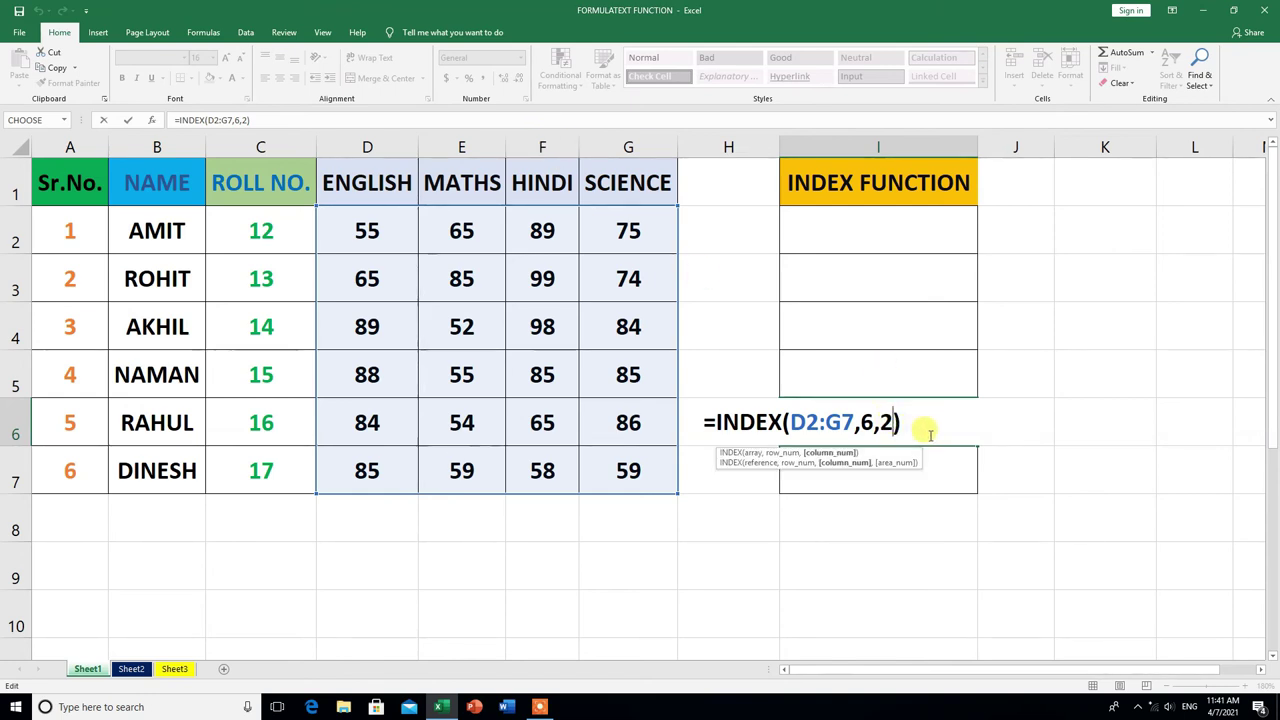
text(3)
key(Right)
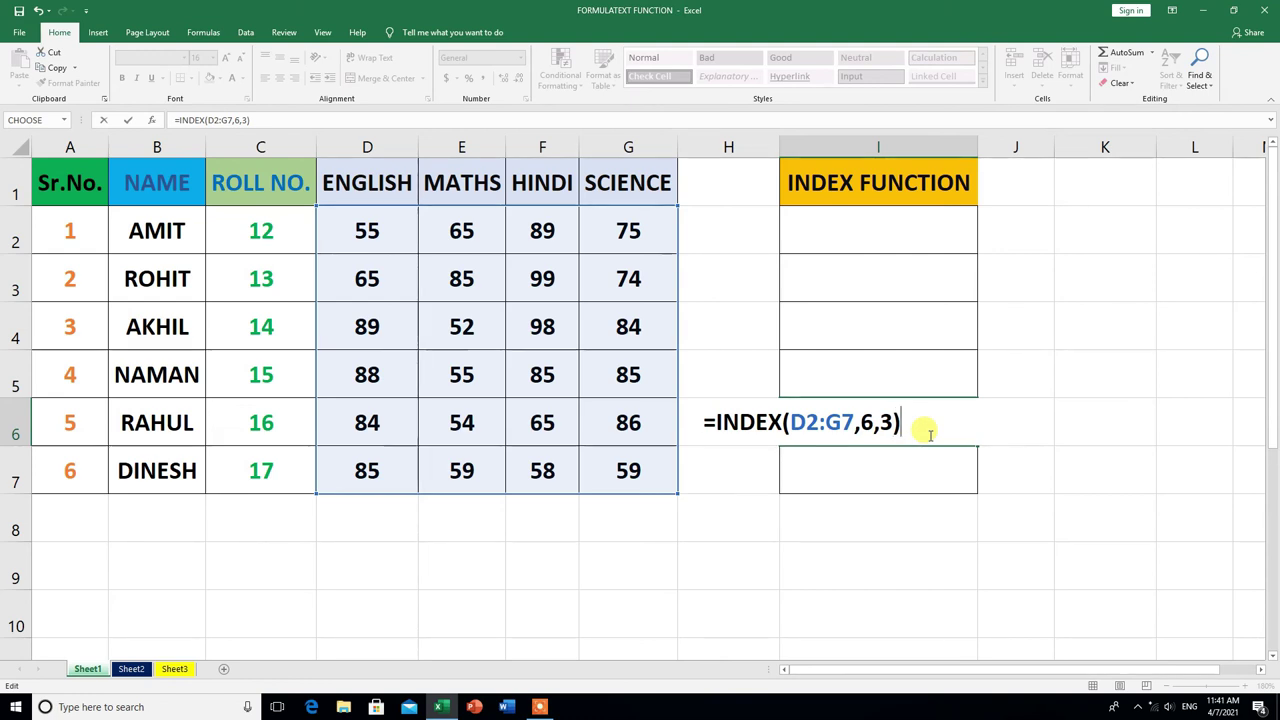
key(Return)
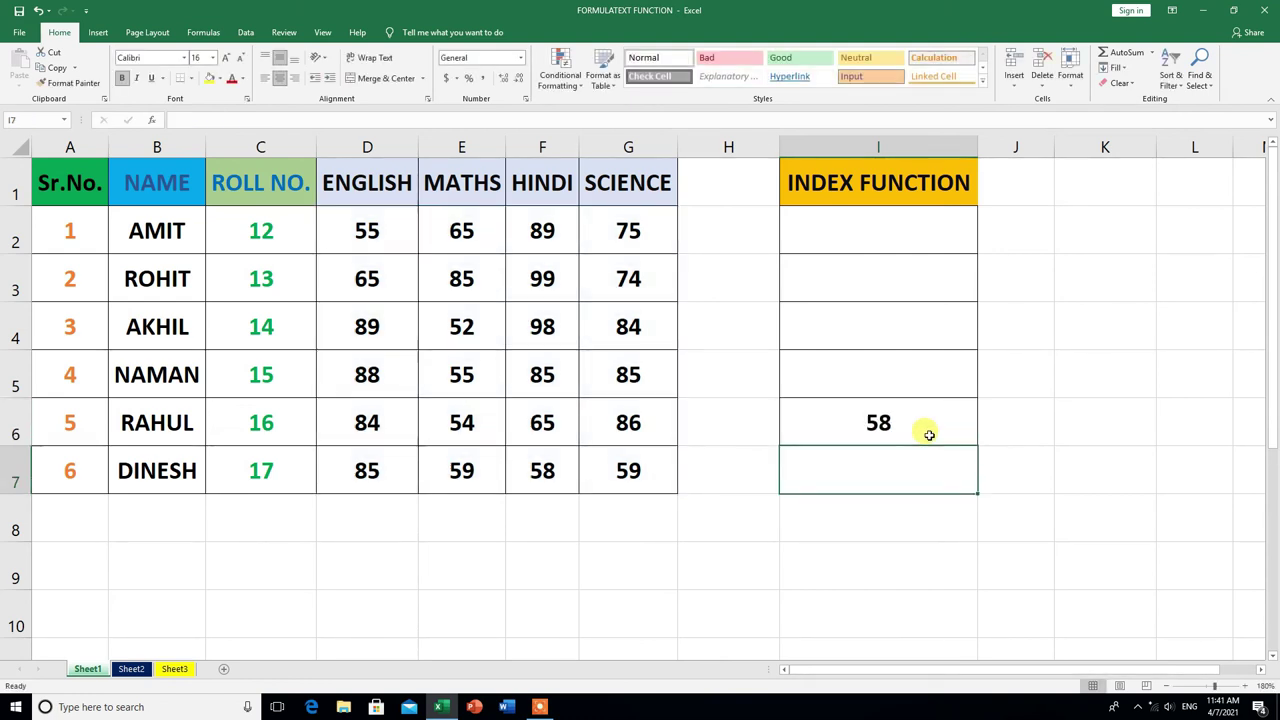